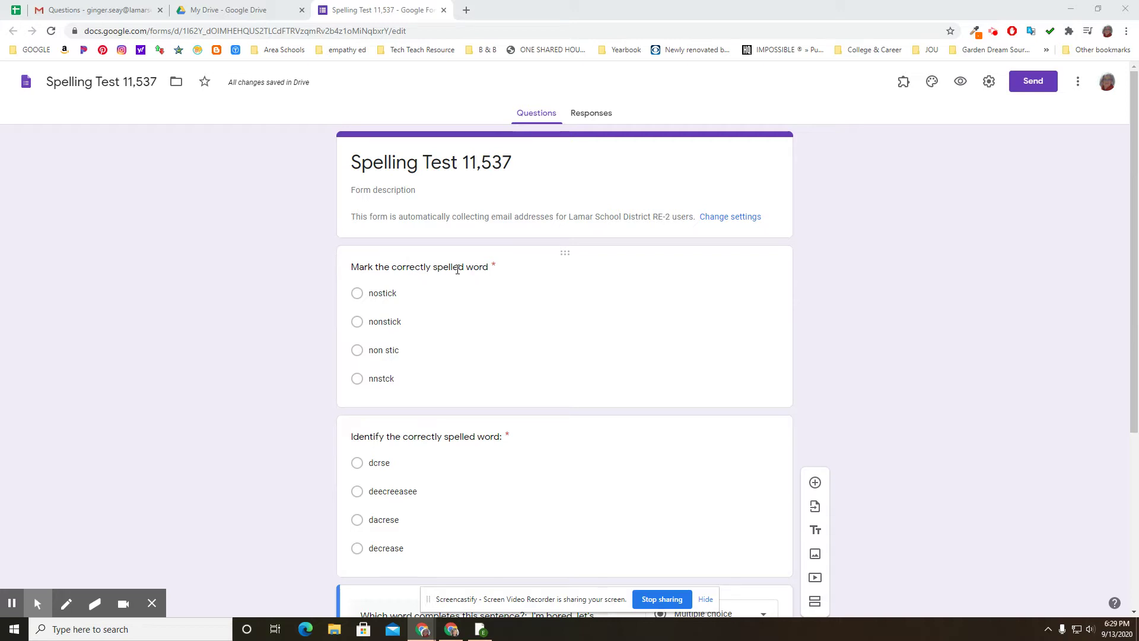
# - Keep the first spelling question as a multiple-choice question
pyautogui.click(405, 270)
pyautogui.click(722, 274)
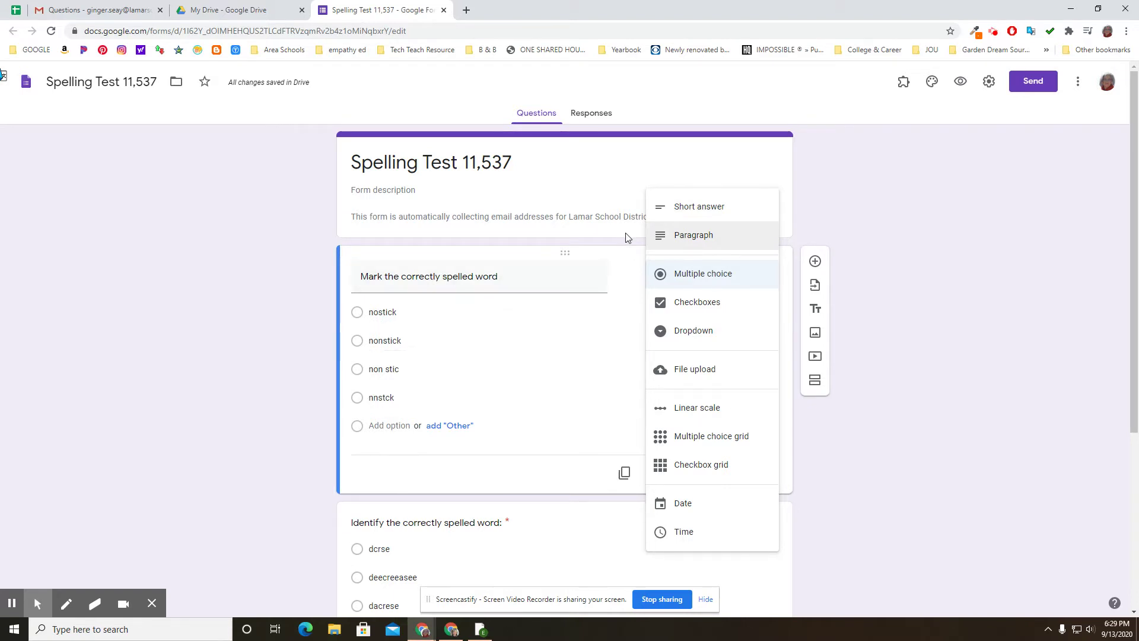
pyautogui.click(830, 275)
# - Add a short-answer question below the first one, then delete it
pyautogui.click(816, 261)
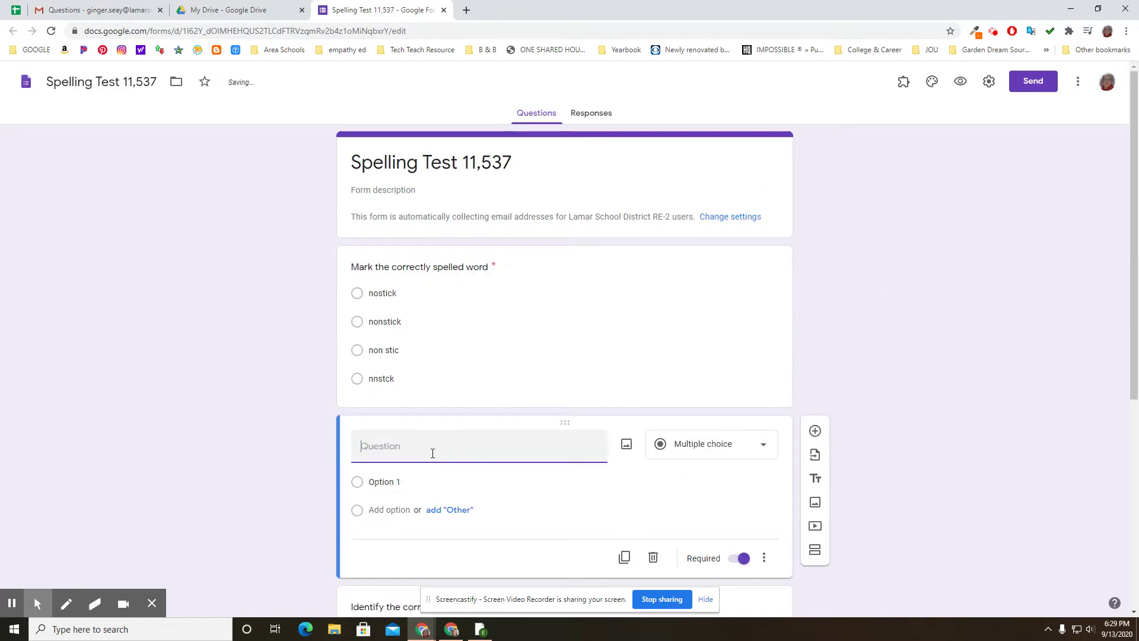
pyautogui.click(685, 444)
pyautogui.press('Return')
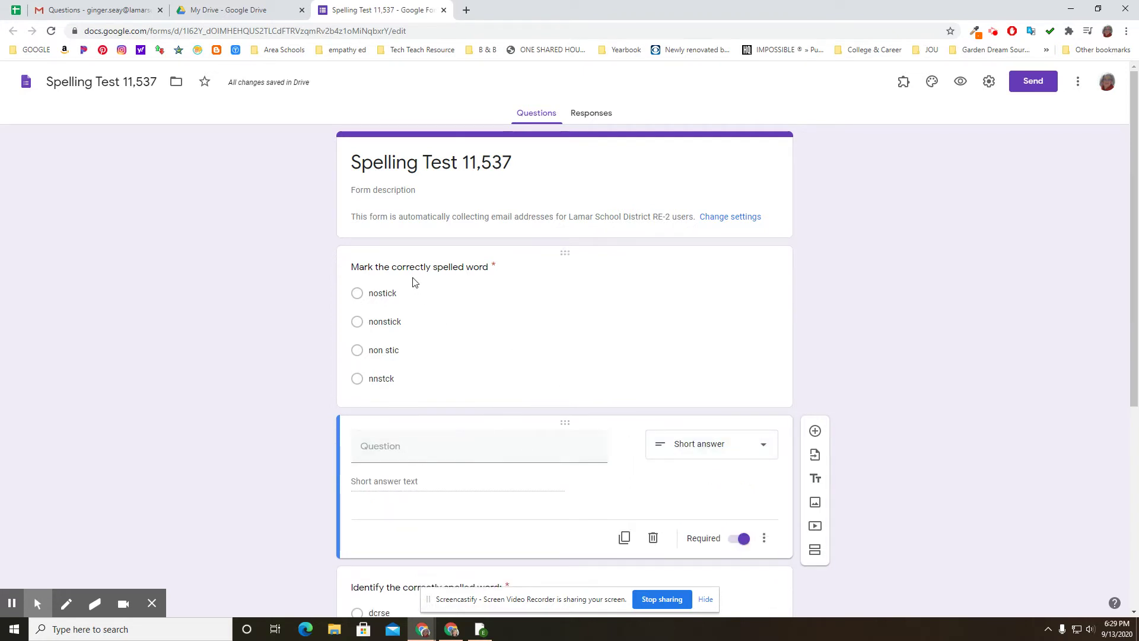
pyautogui.click(652, 539)
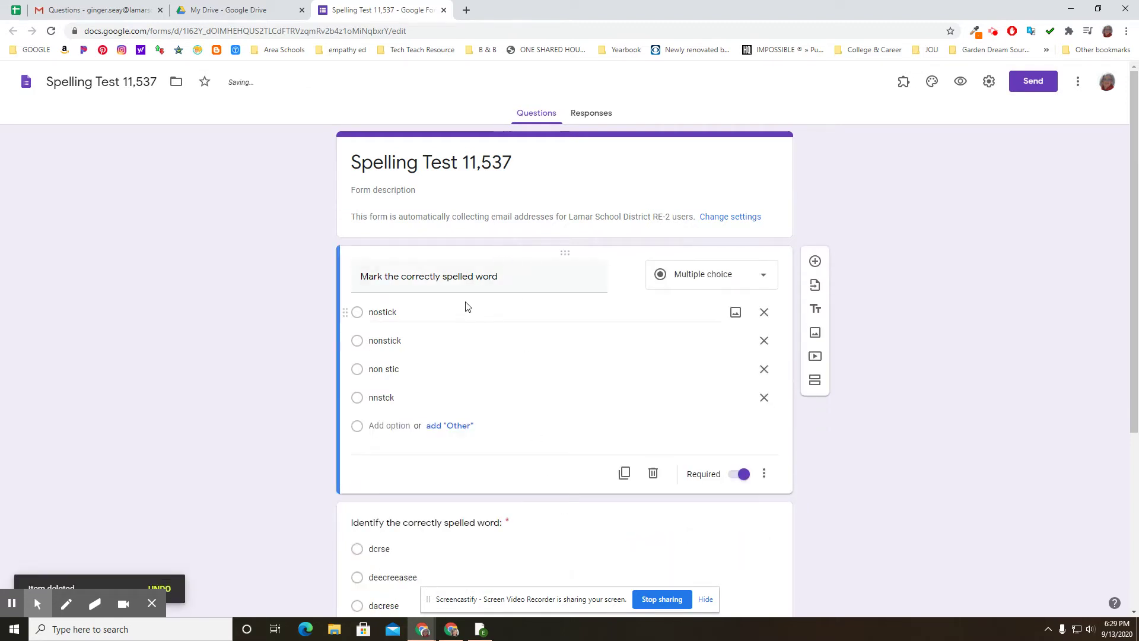
pyautogui.scroll(-1, 453, 284)
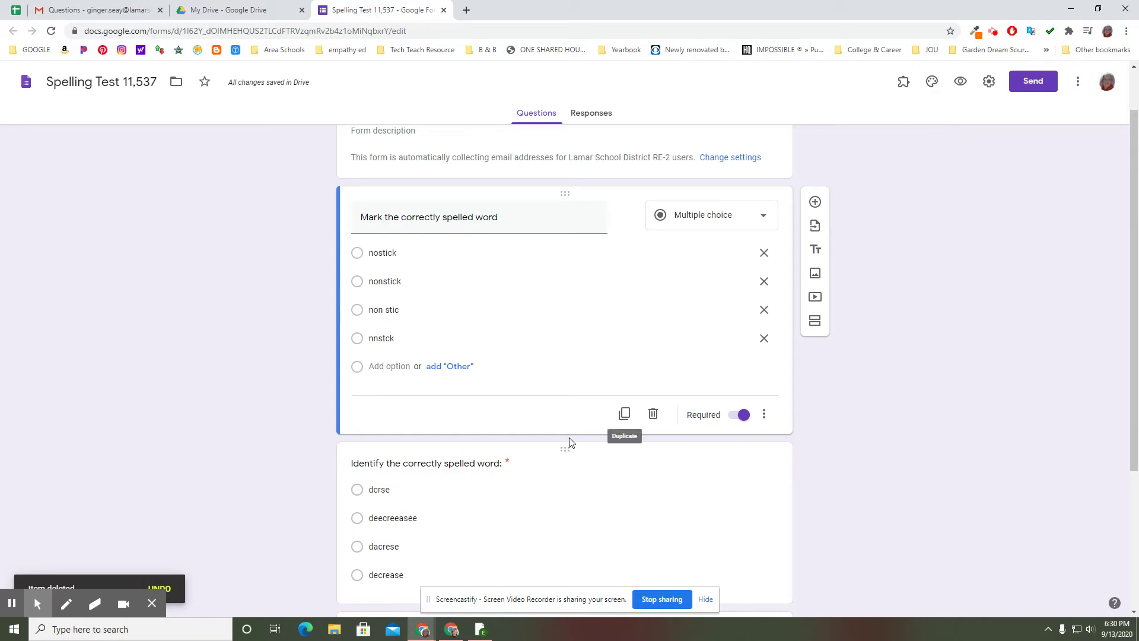
pyautogui.scroll(-4, 493, 451)
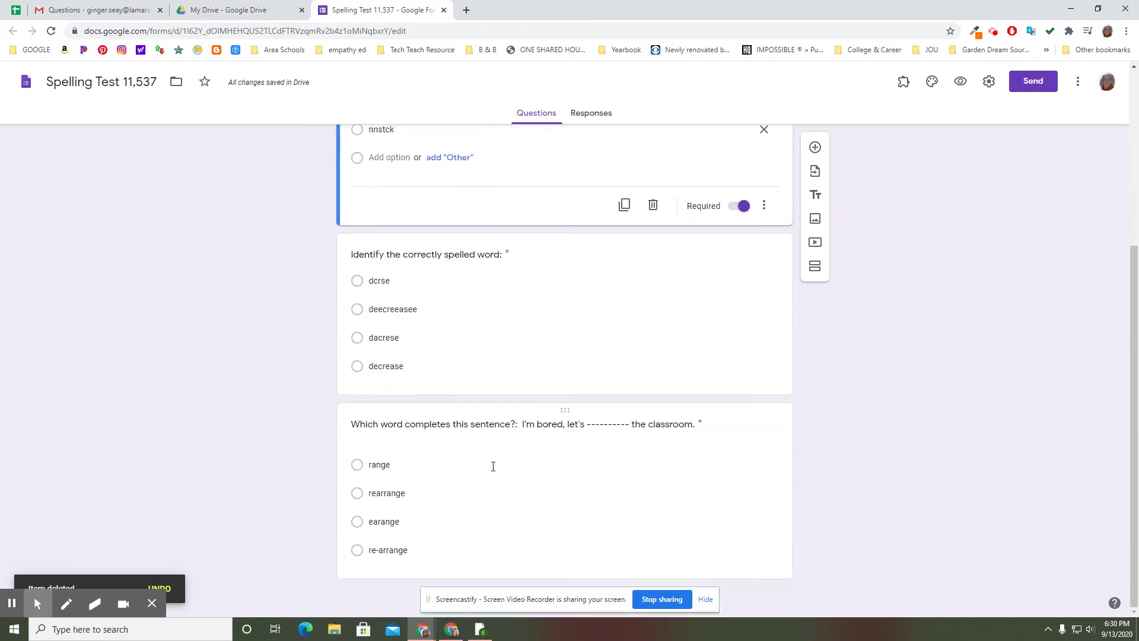
pyautogui.scroll(5, 597, 376)
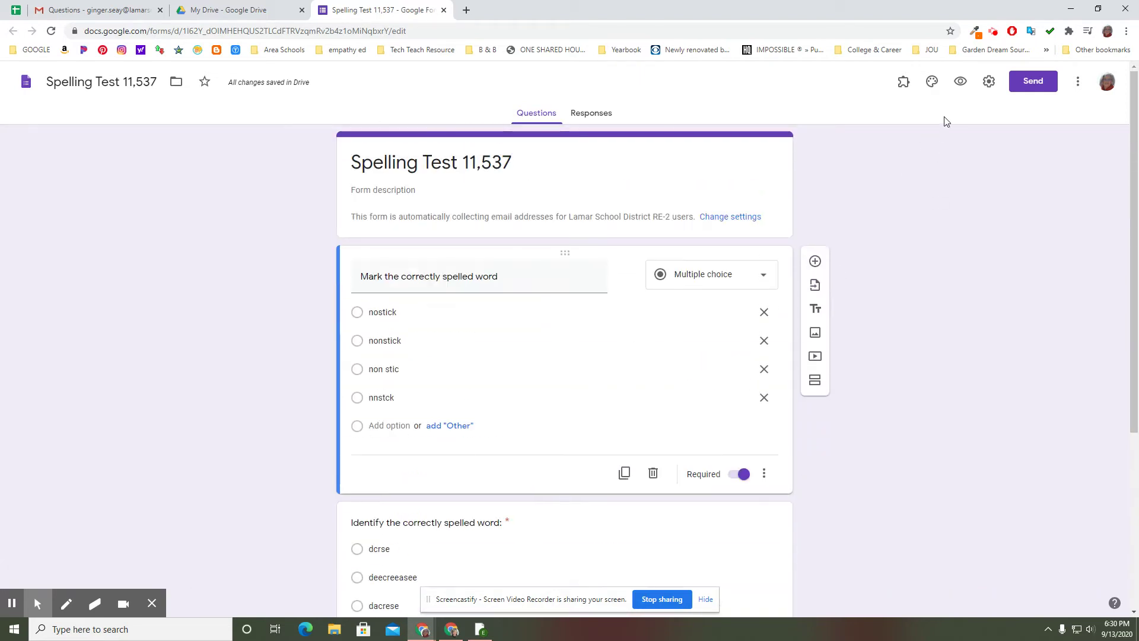
# - Preview the form and answer nonstick, decrease and rearrange
pyautogui.click(959, 82)
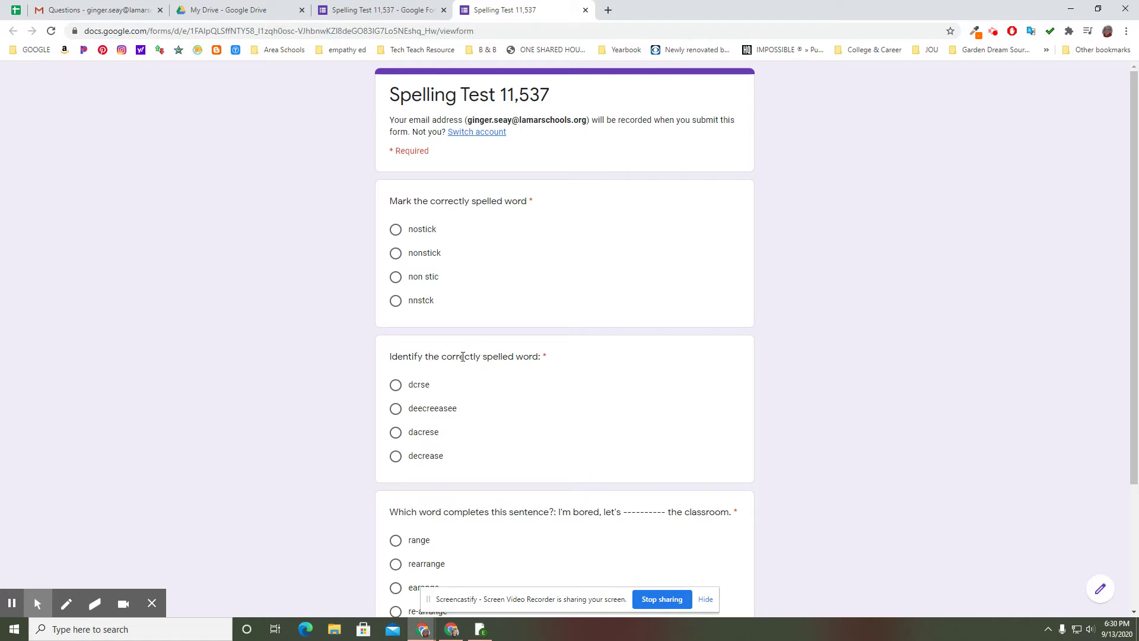
pyautogui.click(422, 410)
pyautogui.click(424, 431)
pyautogui.moveTo(409, 456); pyautogui.dragTo(422, 456)
pyautogui.scroll(-3, 430, 534)
pyautogui.click(421, 402)
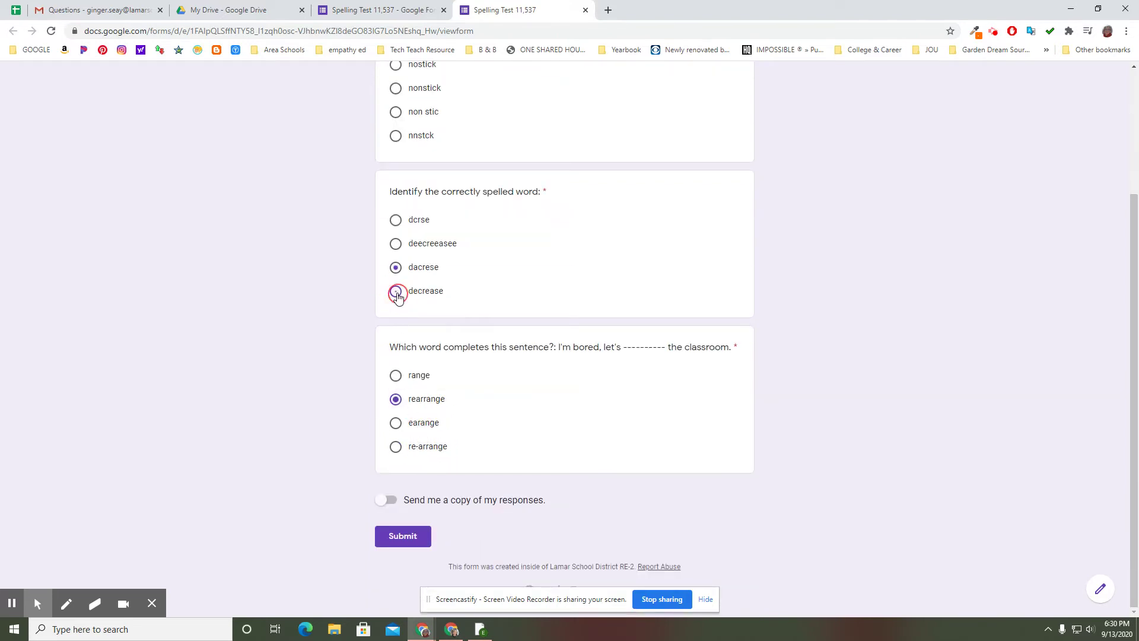
pyautogui.click(393, 267)
pyautogui.click(394, 292)
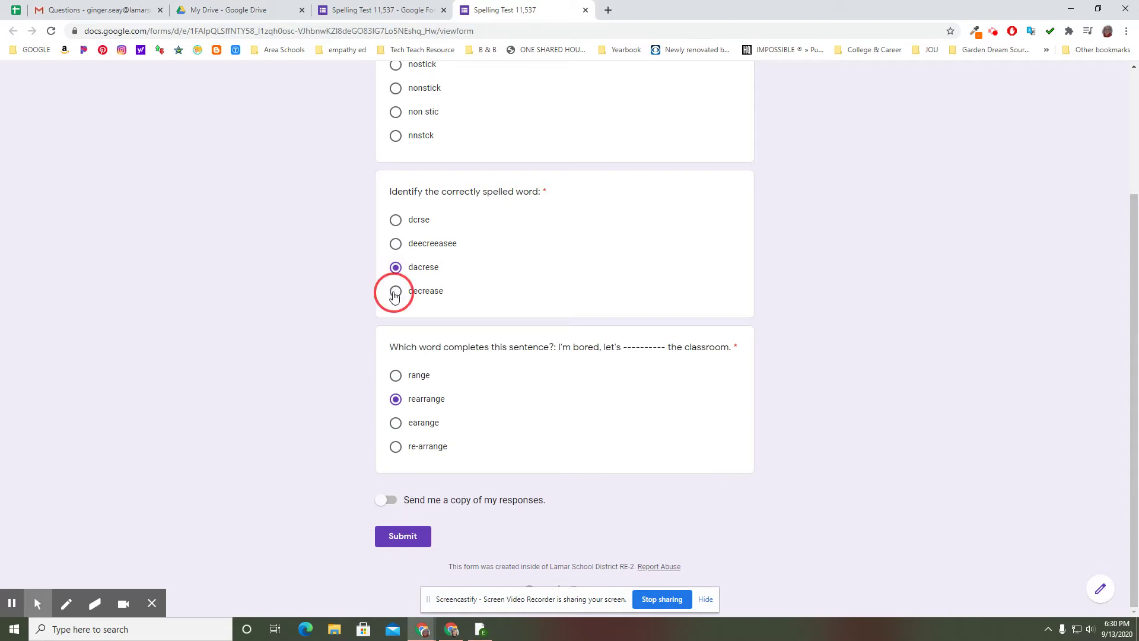
pyautogui.click(395, 89)
# - Submit the test response and return to the form editor
pyautogui.scroll(2, 671, 194)
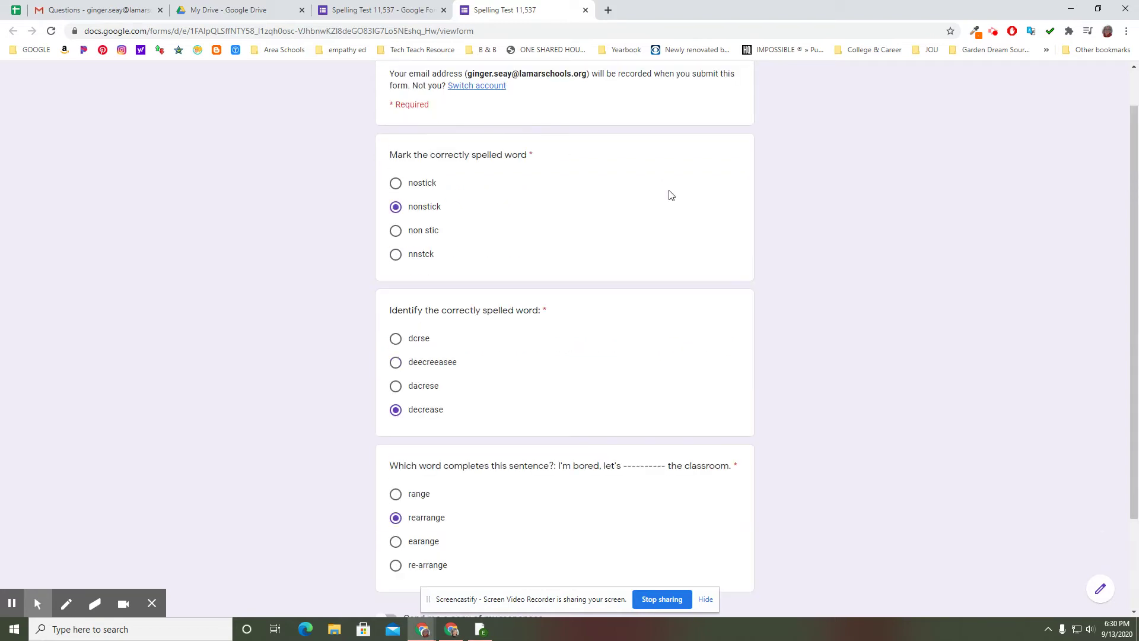
pyautogui.scroll(-1, 665, 202)
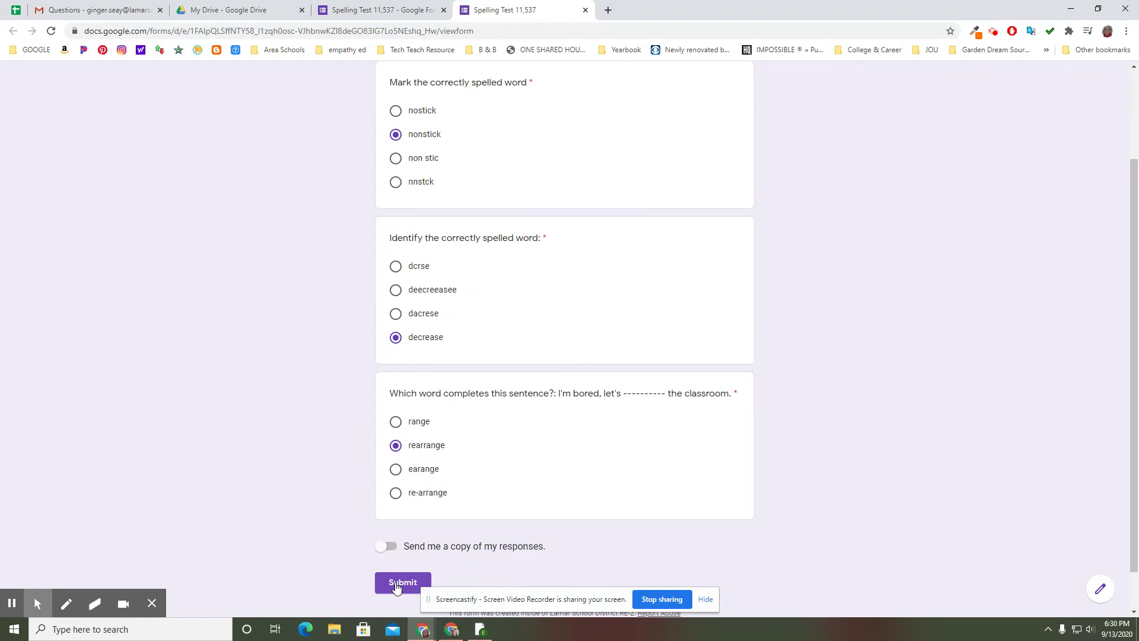
pyautogui.click(394, 582)
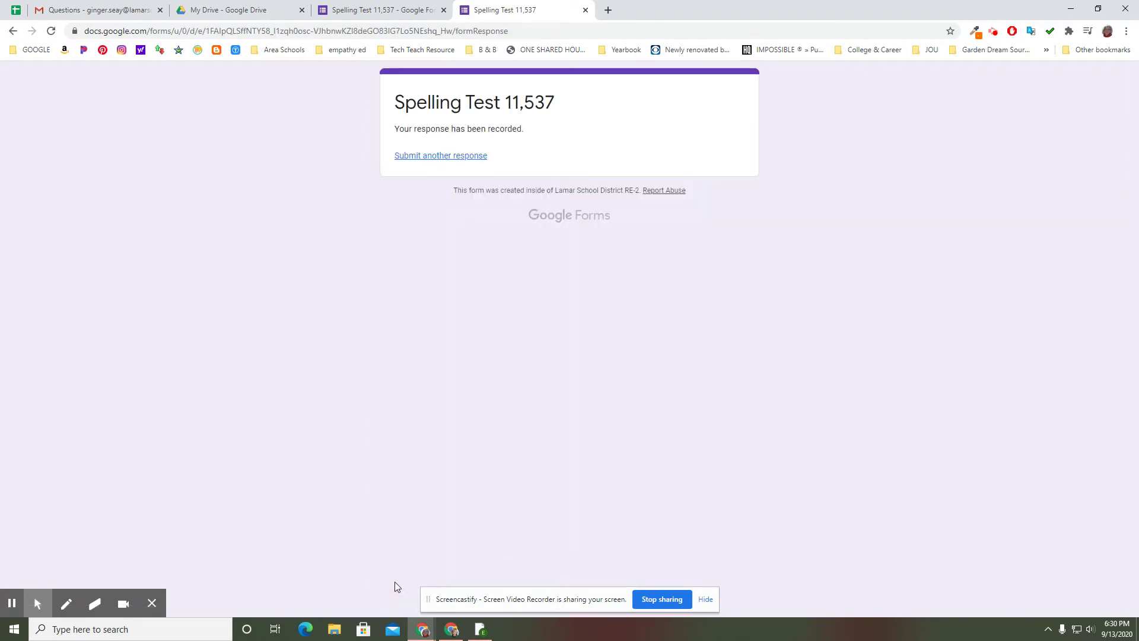
pyautogui.click(371, 13)
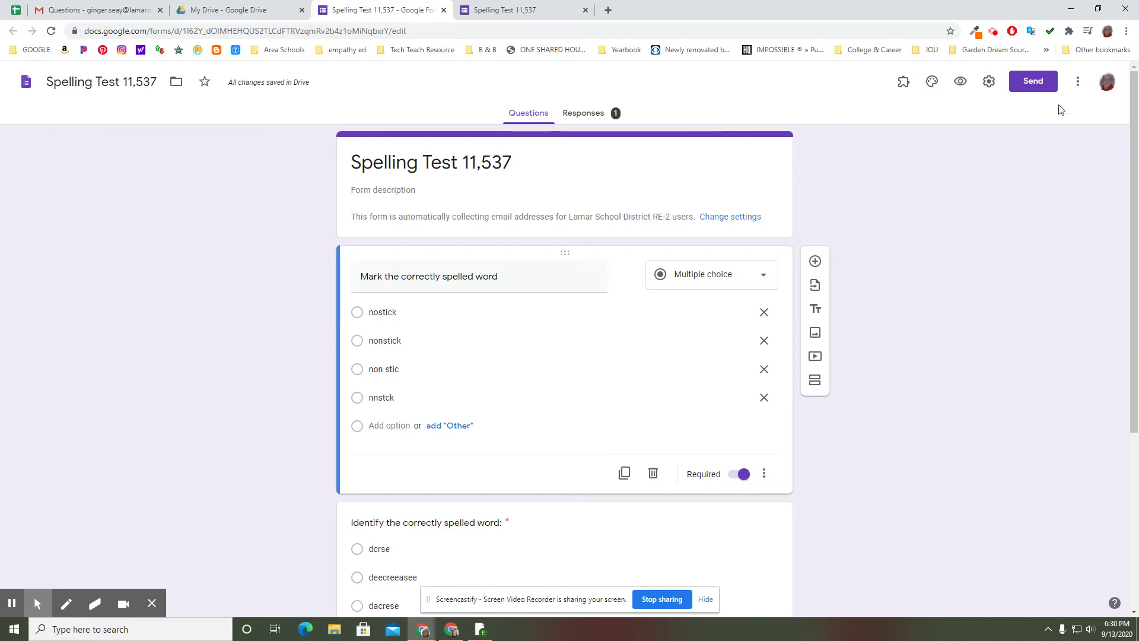
# - In Settings > Quizzes, enable Make this a quiz and Chromebook locked mode, then save
pyautogui.click(1078, 83)
pyautogui.click(988, 81)
pyautogui.click(988, 81)
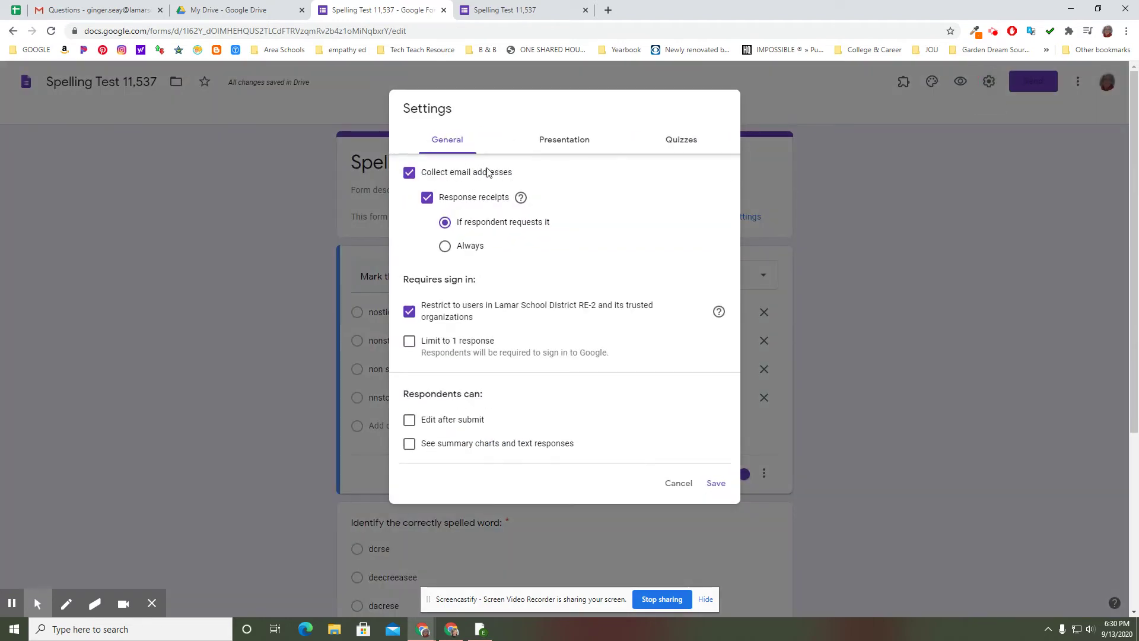
pyautogui.click(550, 147)
pyautogui.click(688, 146)
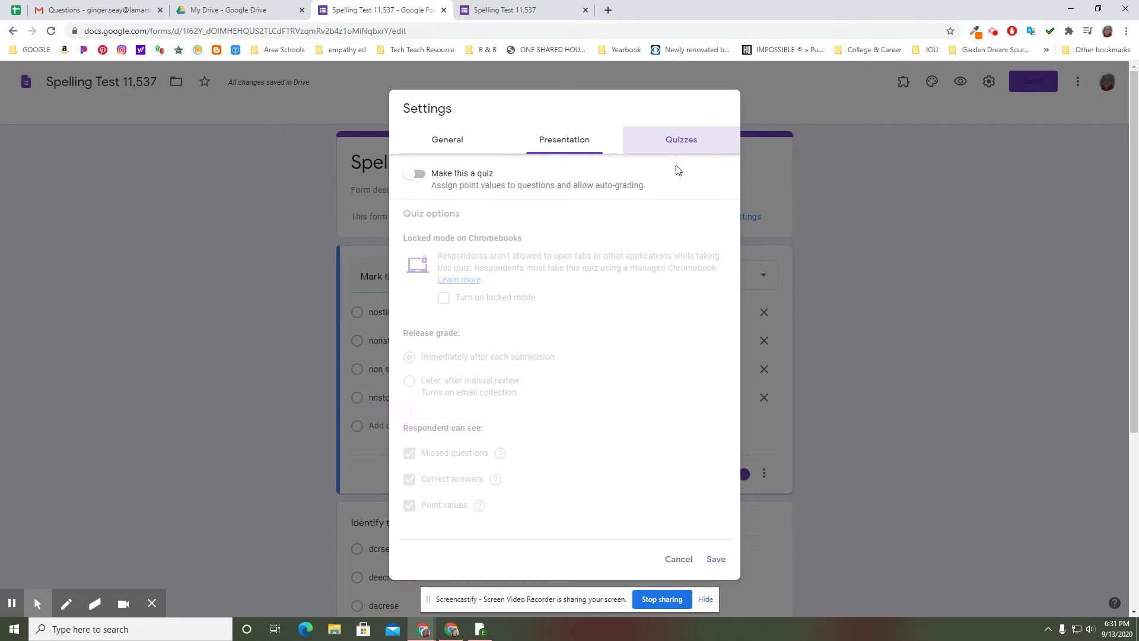
pyautogui.click(421, 174)
pyautogui.click(443, 297)
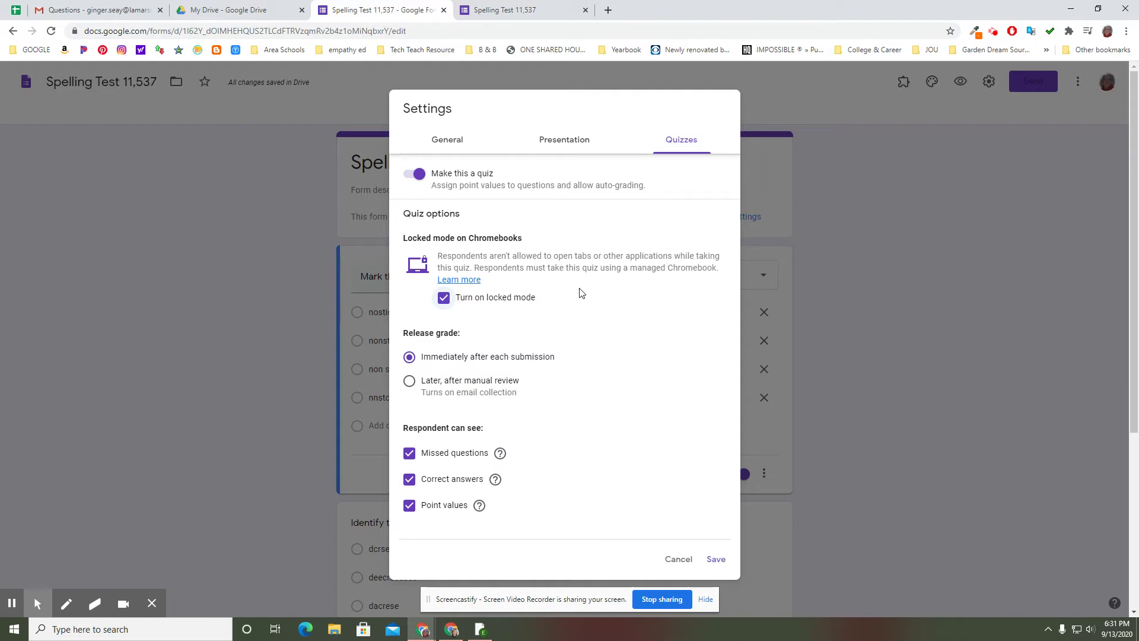
pyautogui.click(716, 559)
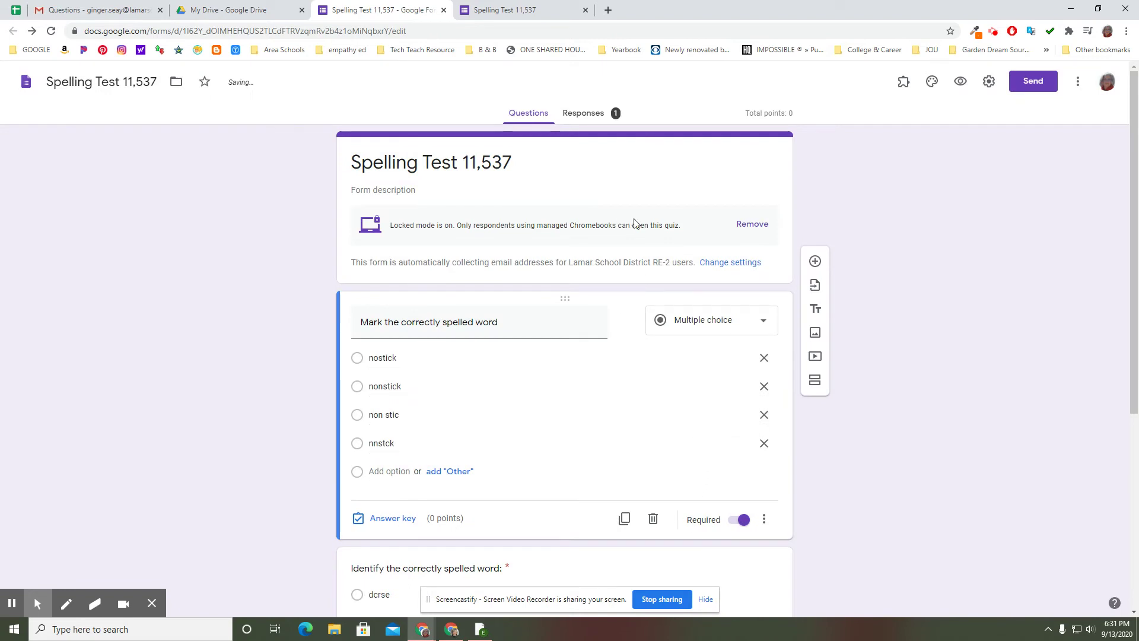
# - Open Chrome Settings and search the settings for 'spell check'
pyautogui.click(1126, 36)
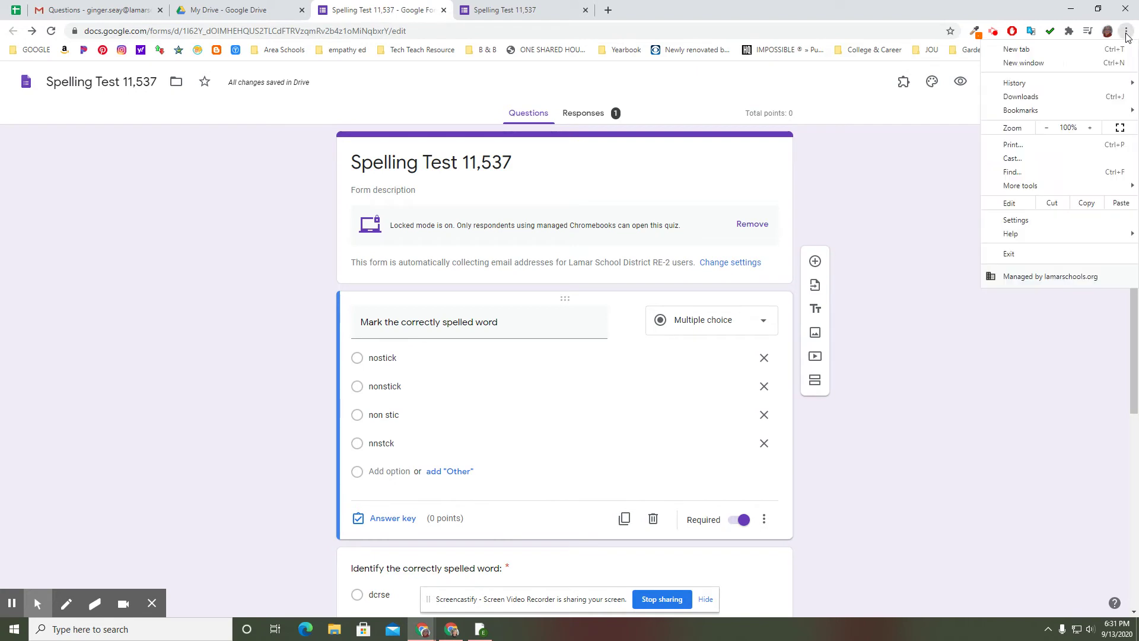
pyautogui.click(1018, 222)
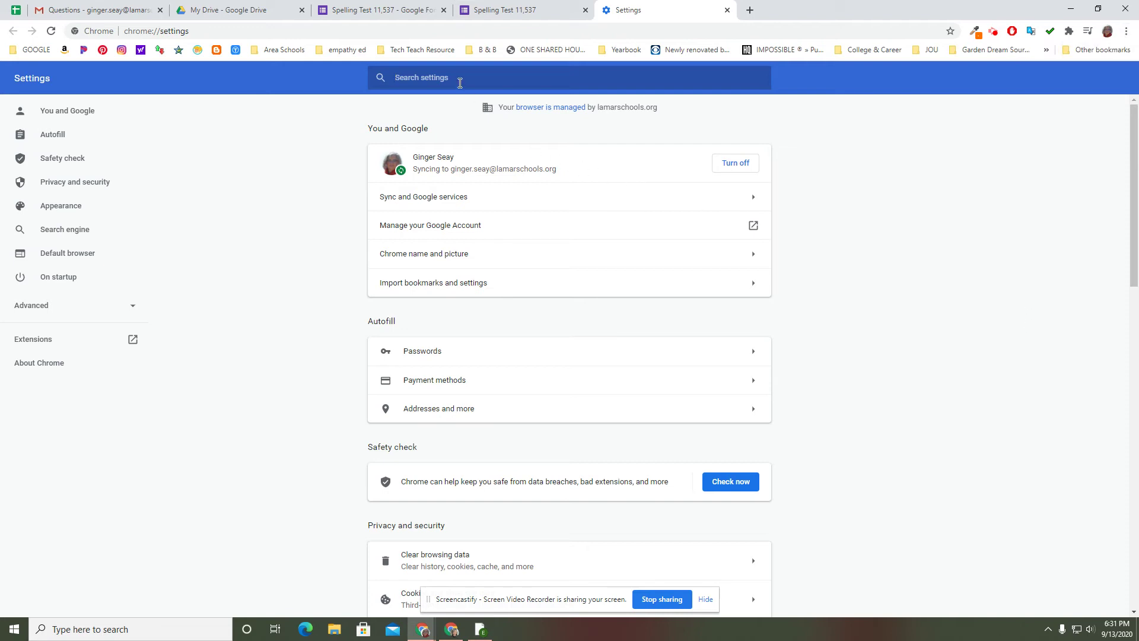
pyautogui.click(457, 79)
pyautogui.write('spell check')
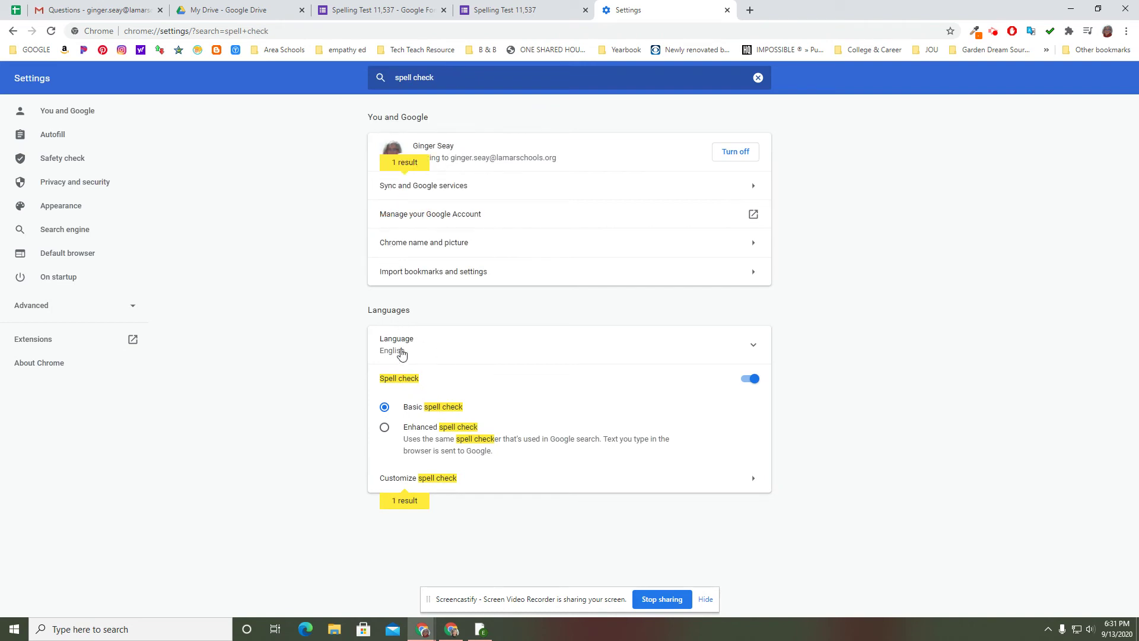
# - Switch off Chrome's Spell check toggle in the Languages section
pyautogui.click(749, 353)
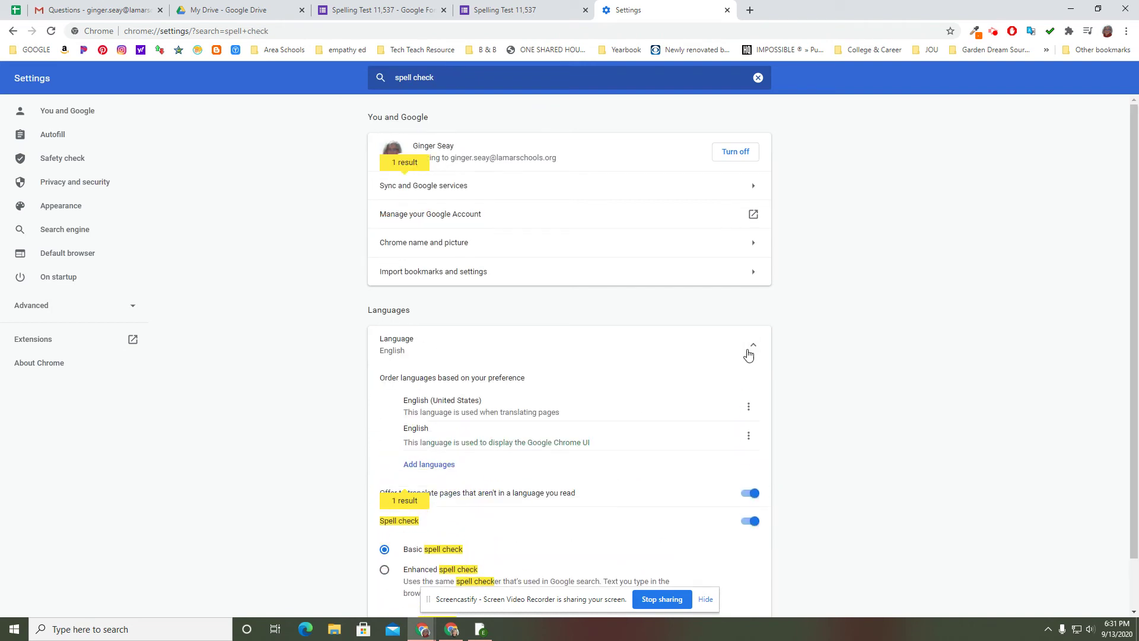
pyautogui.click(397, 351)
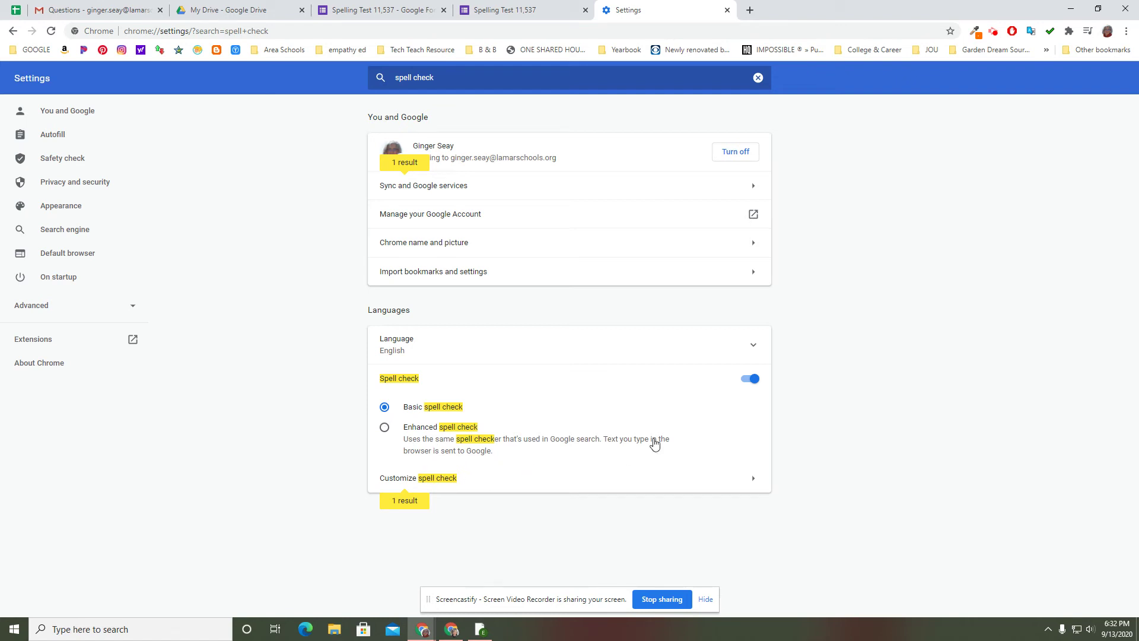
pyautogui.click(749, 382)
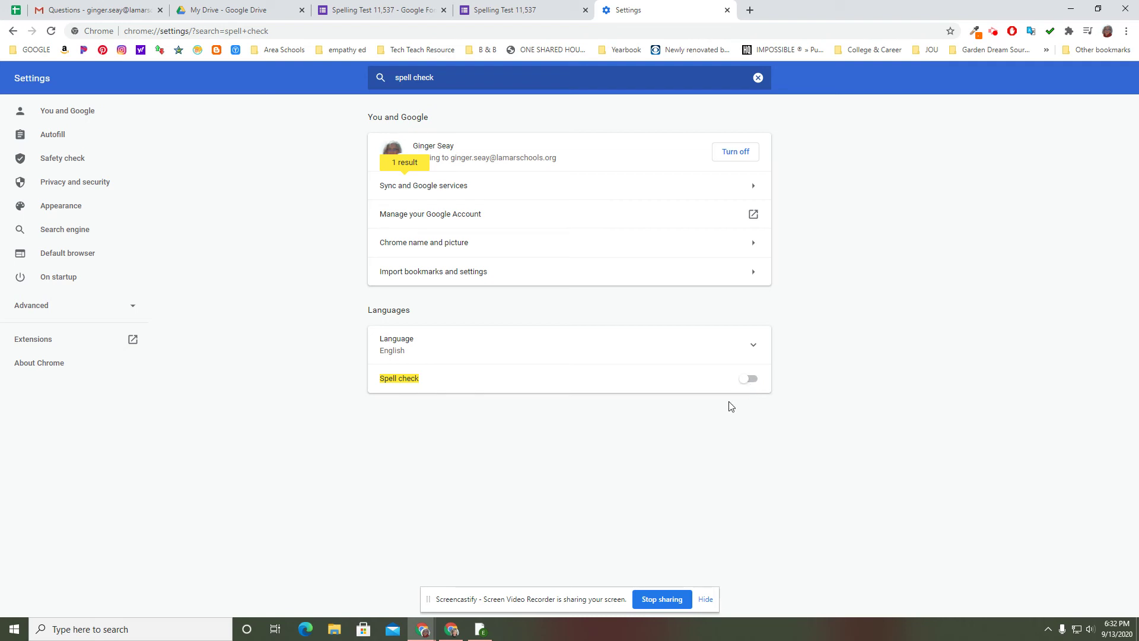
# - Go back to the Spelling Test editor tab and scroll through the quiz questions
pyautogui.click(504, 10)
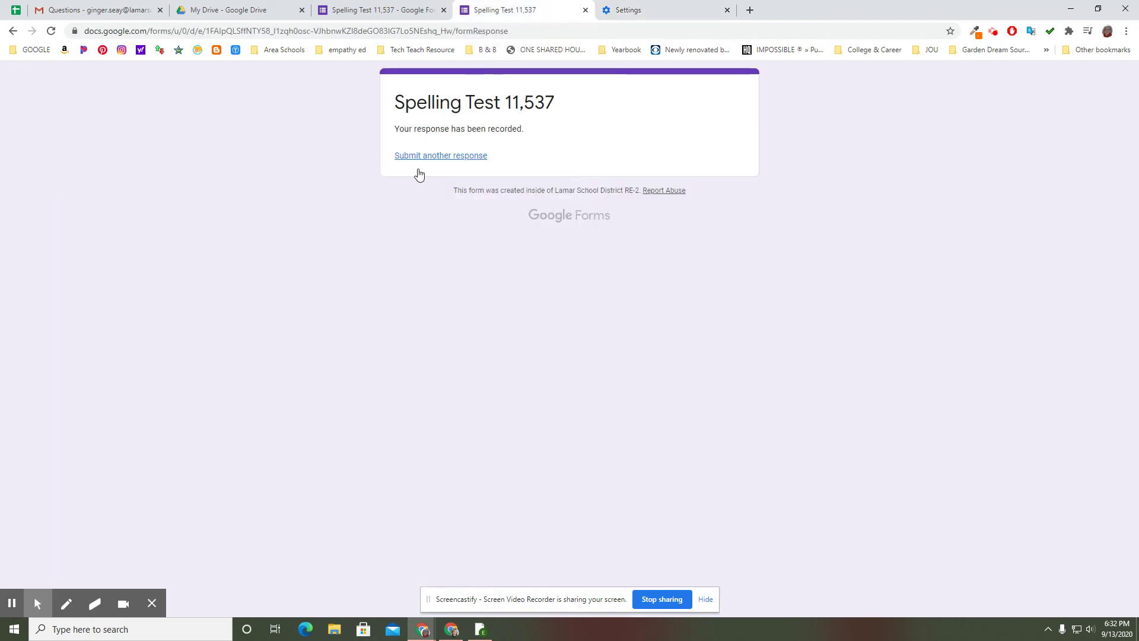
pyautogui.click(356, 12)
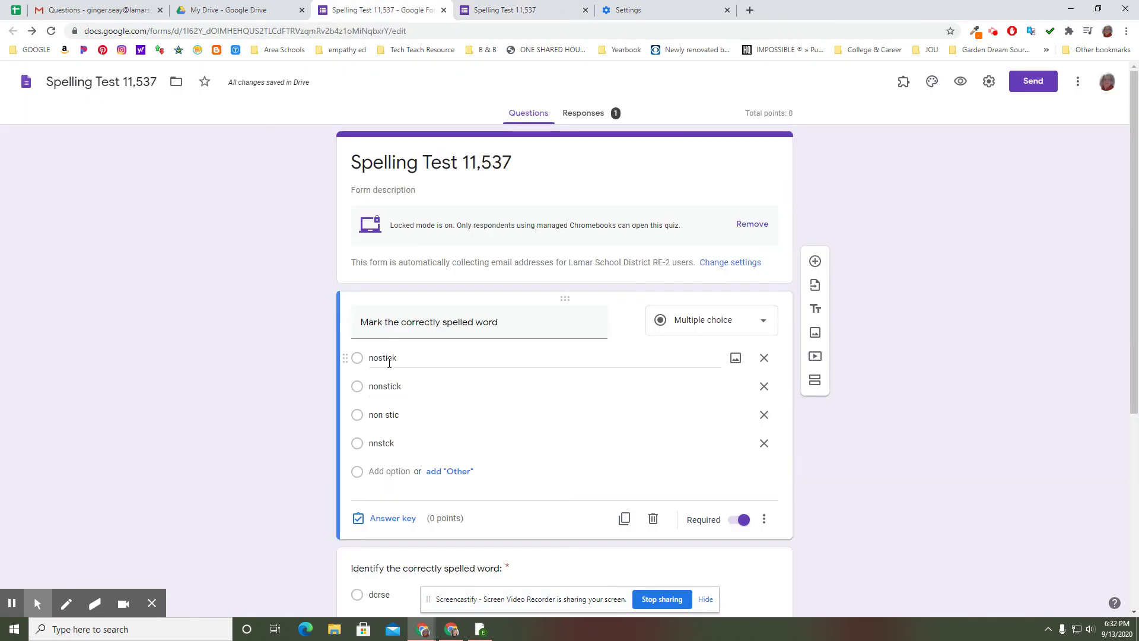
pyautogui.scroll(-5, 389, 362)
pyautogui.scroll(5, 420, 324)
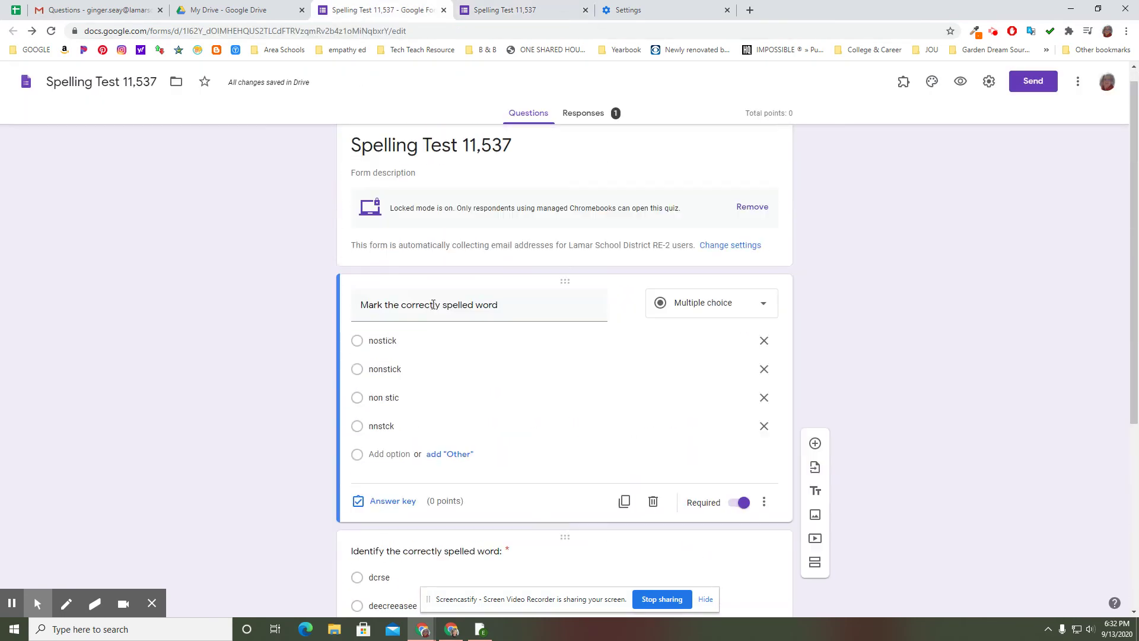
pyautogui.scroll(-4, 410, 386)
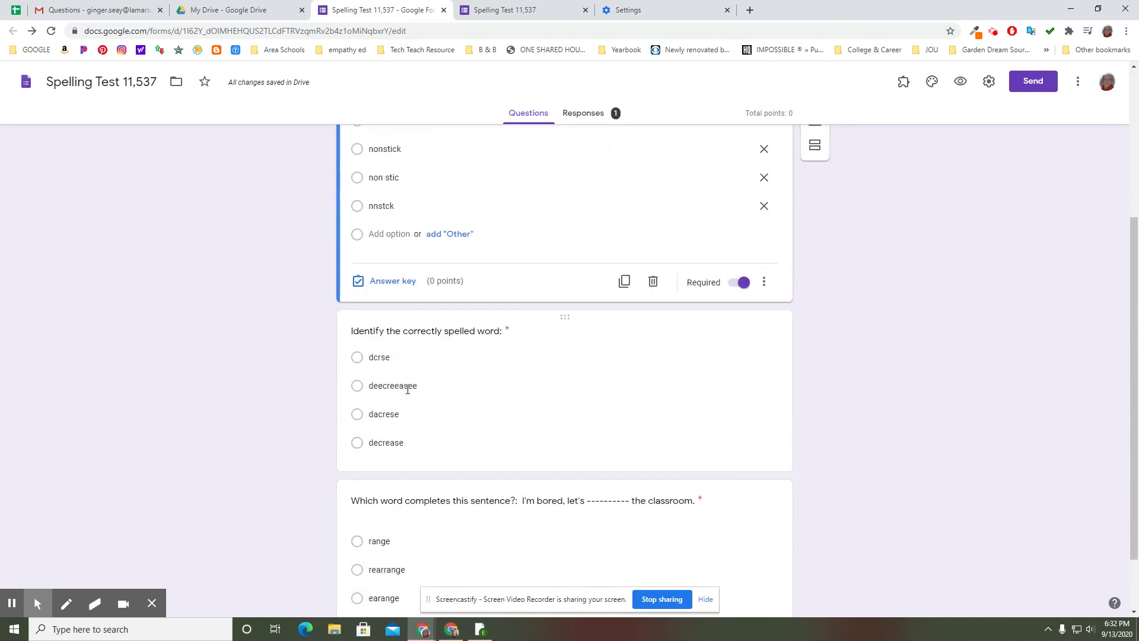
pyautogui.scroll(-2, 408, 389)
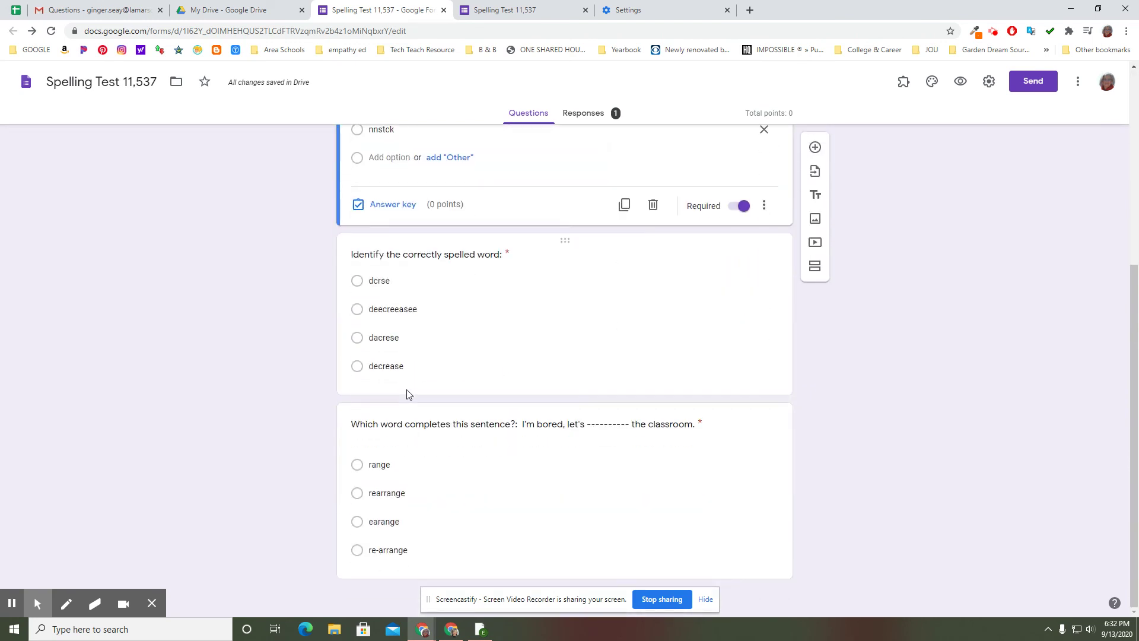
pyautogui.scroll(5, 602, 505)
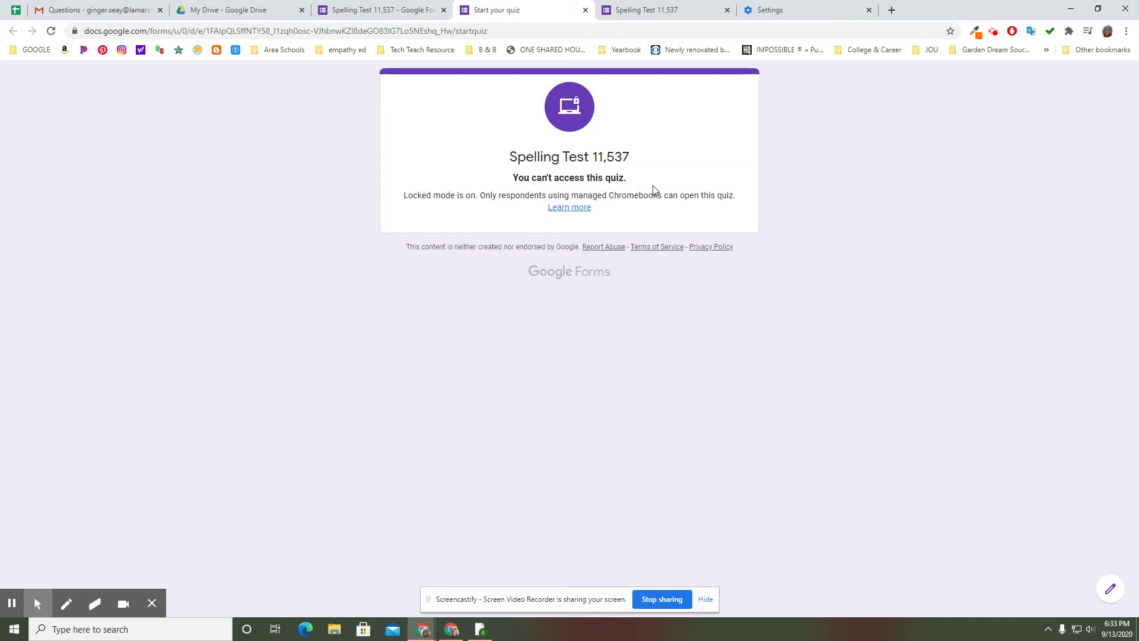
# - Return to the Spelling Test editor tab after seeing the locked-mode message
pyautogui.click(397, 12)
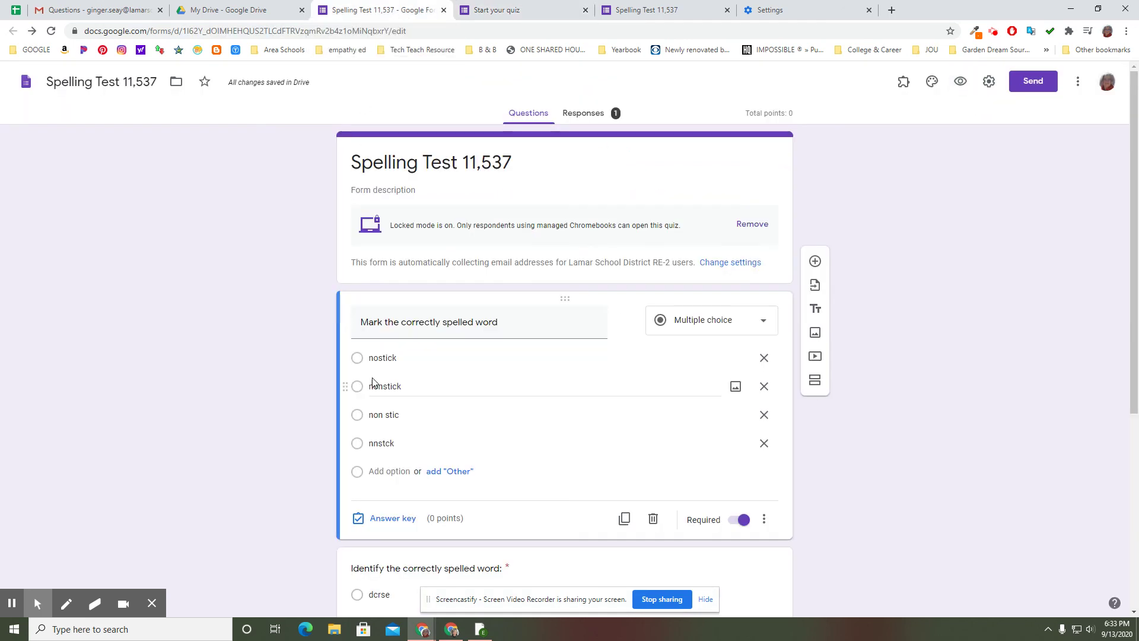